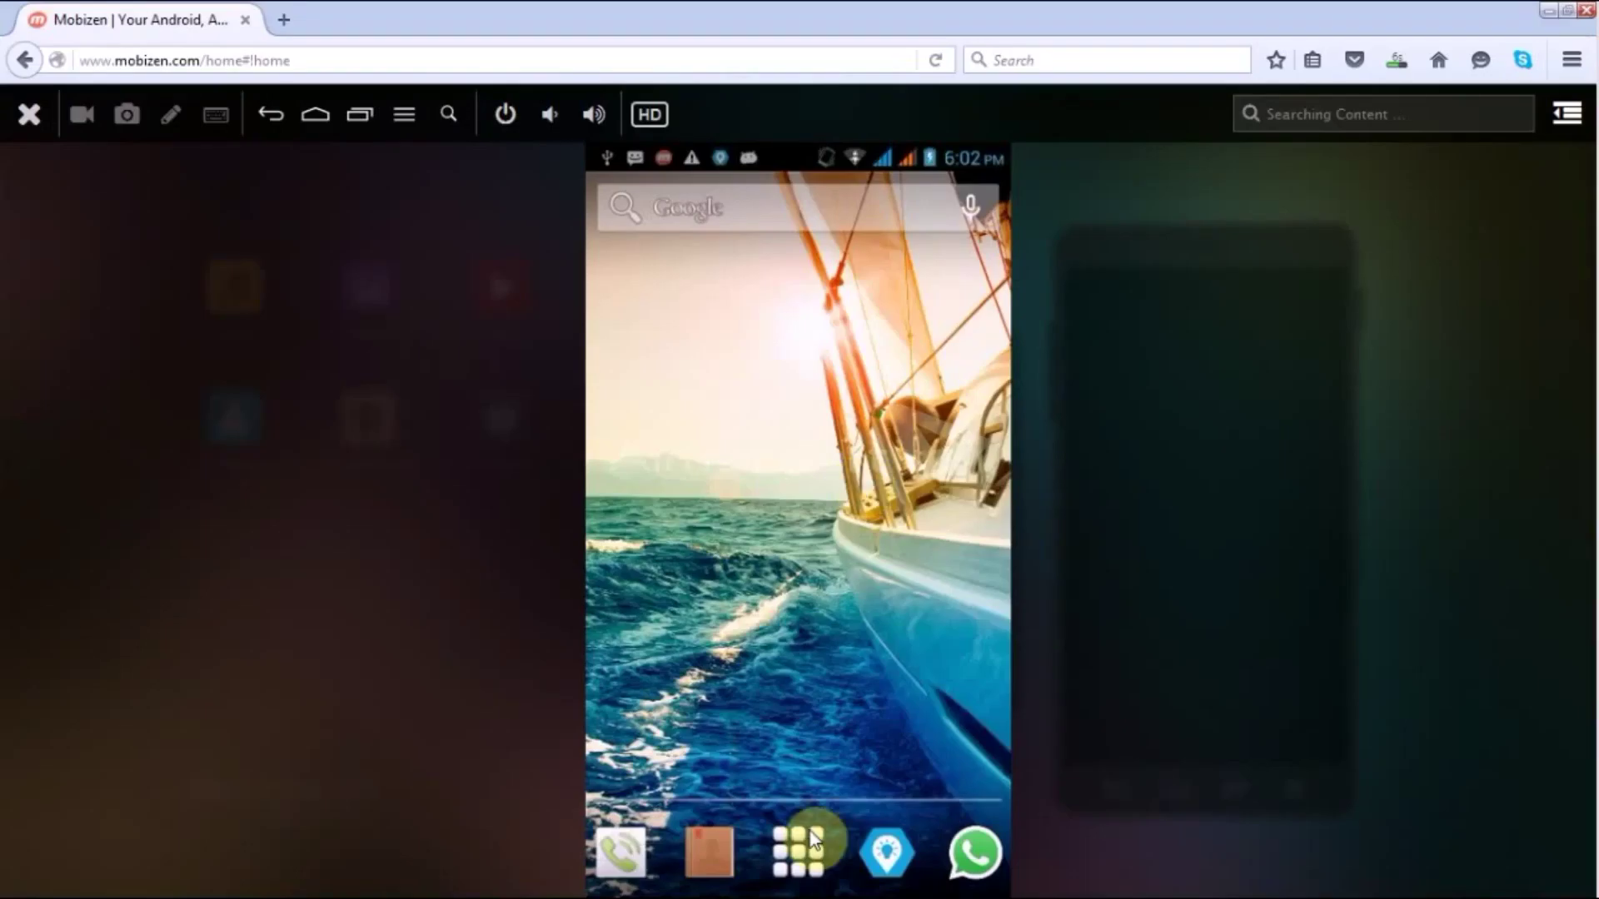
Step: Launch FieldSense and punch in for today's attendance at 06:03 PM
click(887, 850)
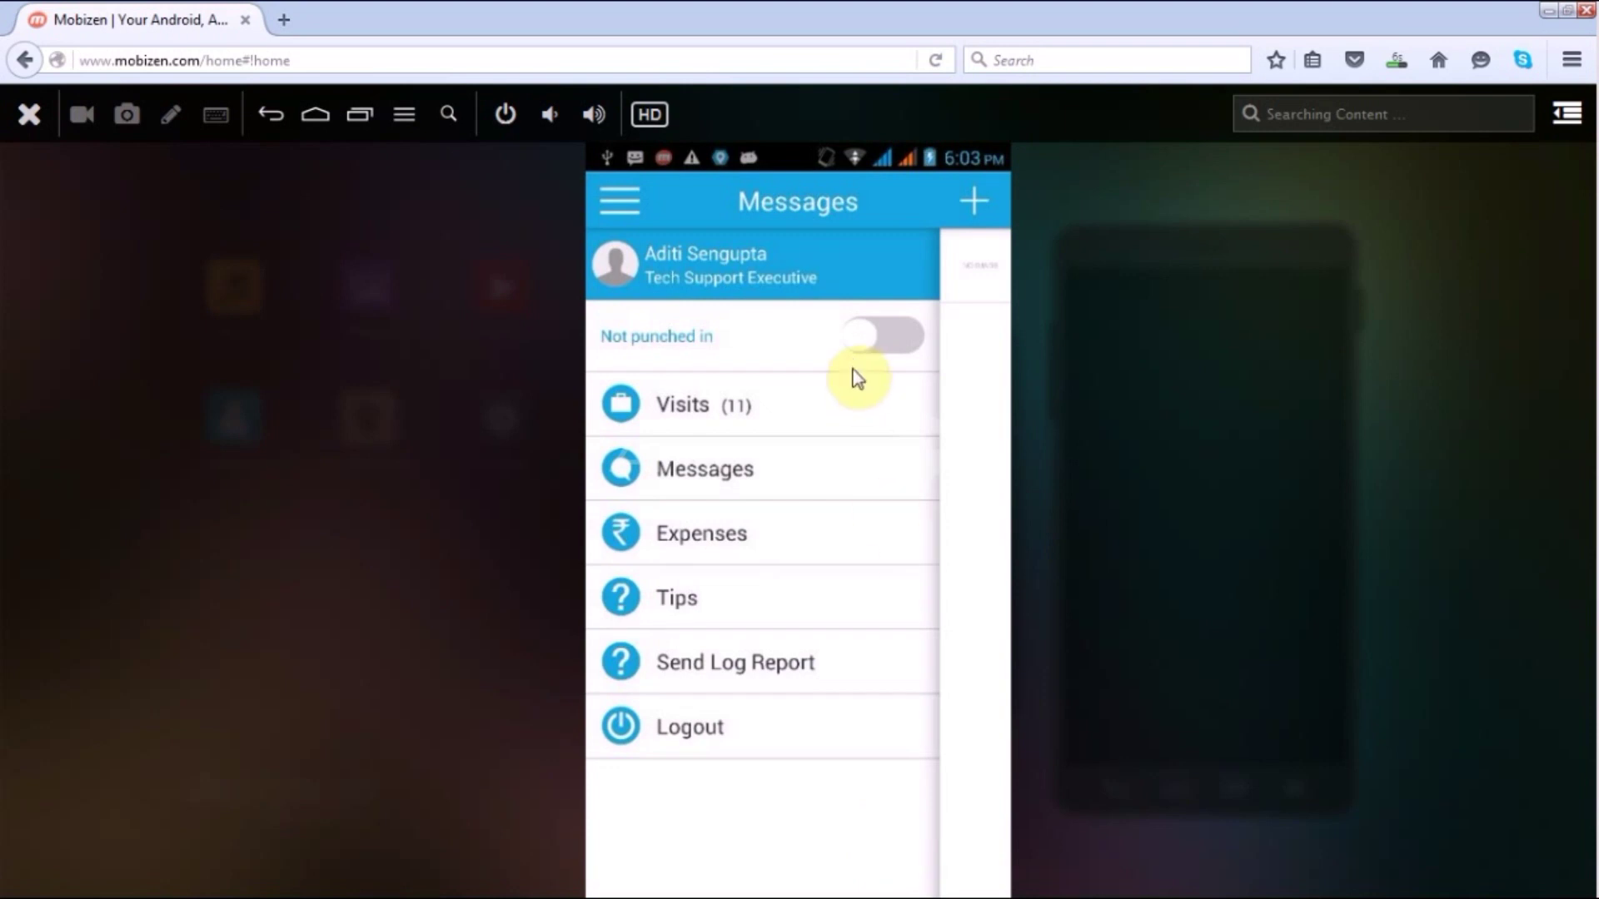
click(853, 344)
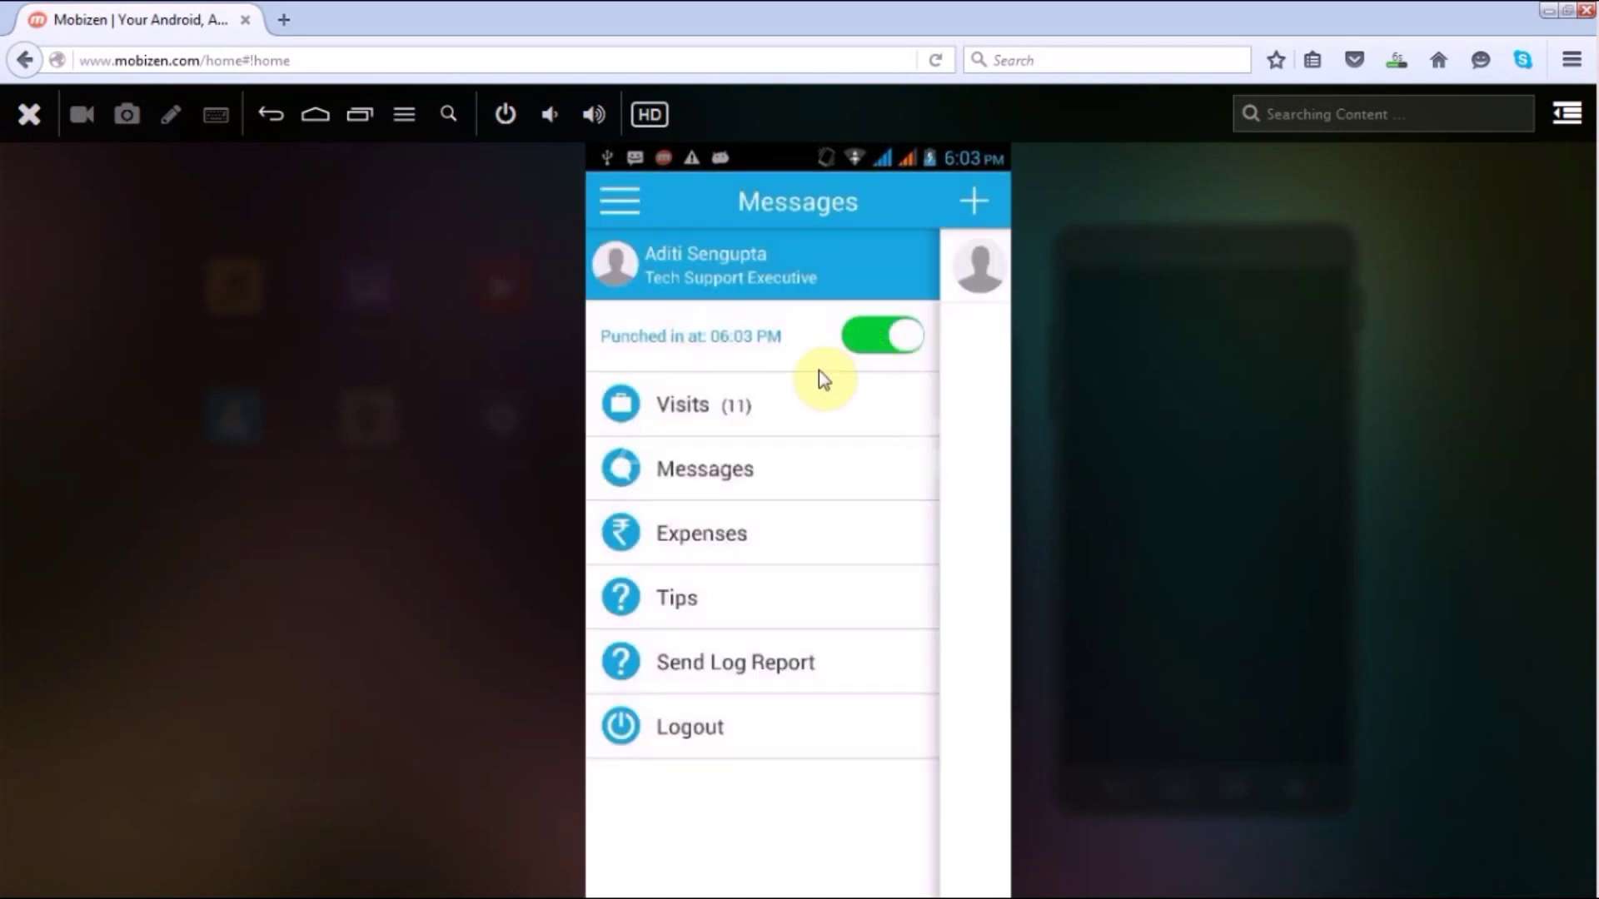
Step: Open the QuantumLink Communications visit from the 11 scheduled visits in Today's list
click(728, 422)
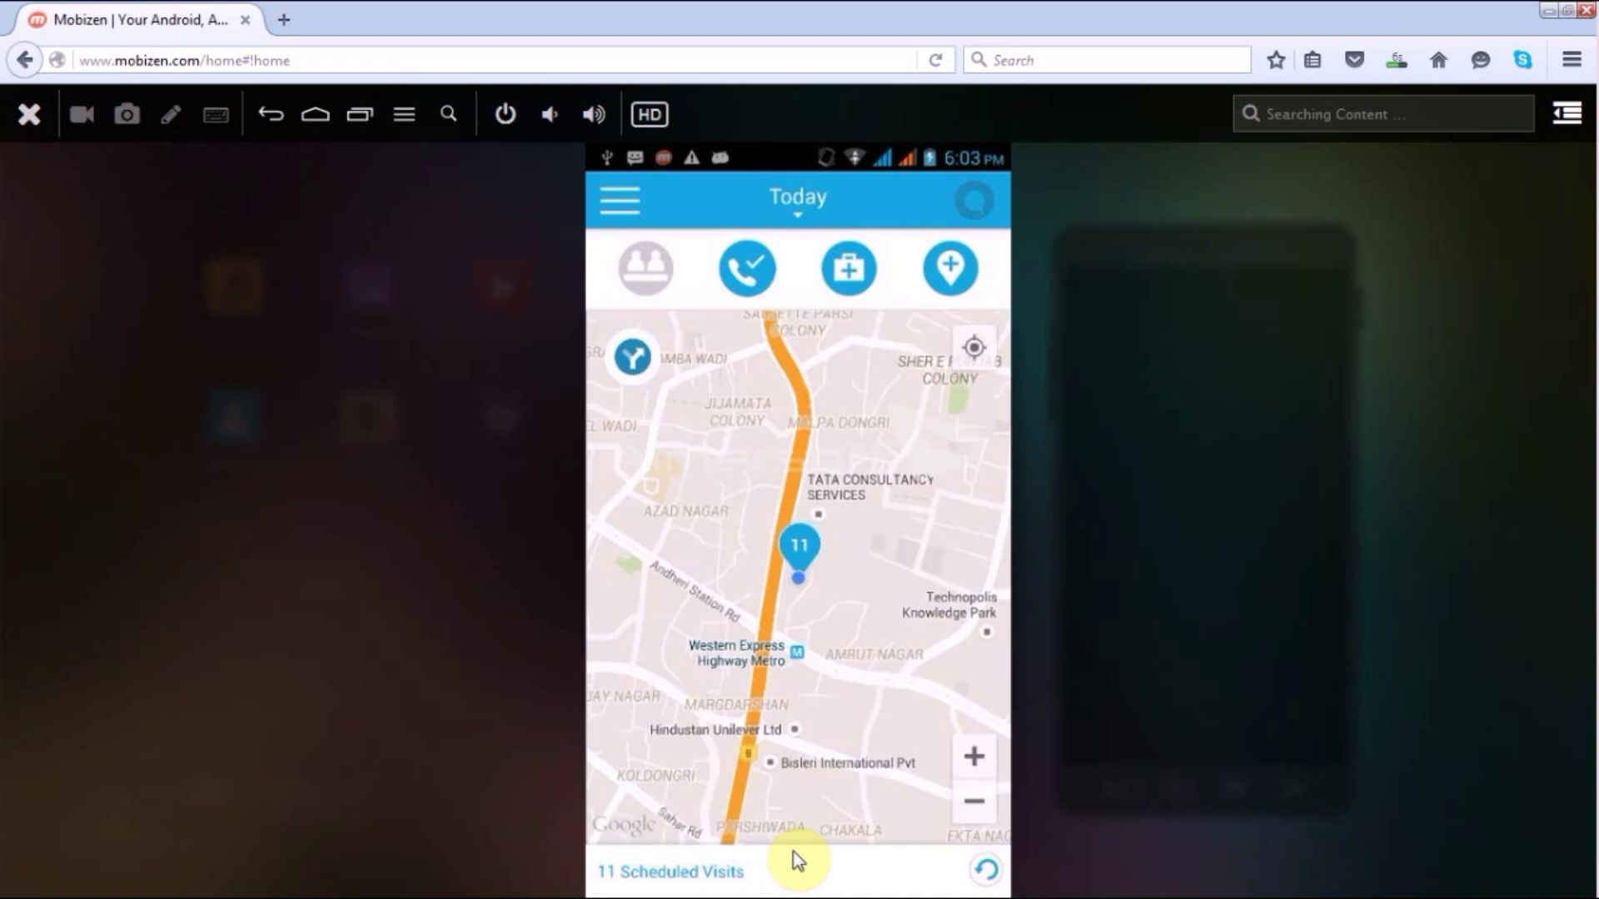
click(696, 874)
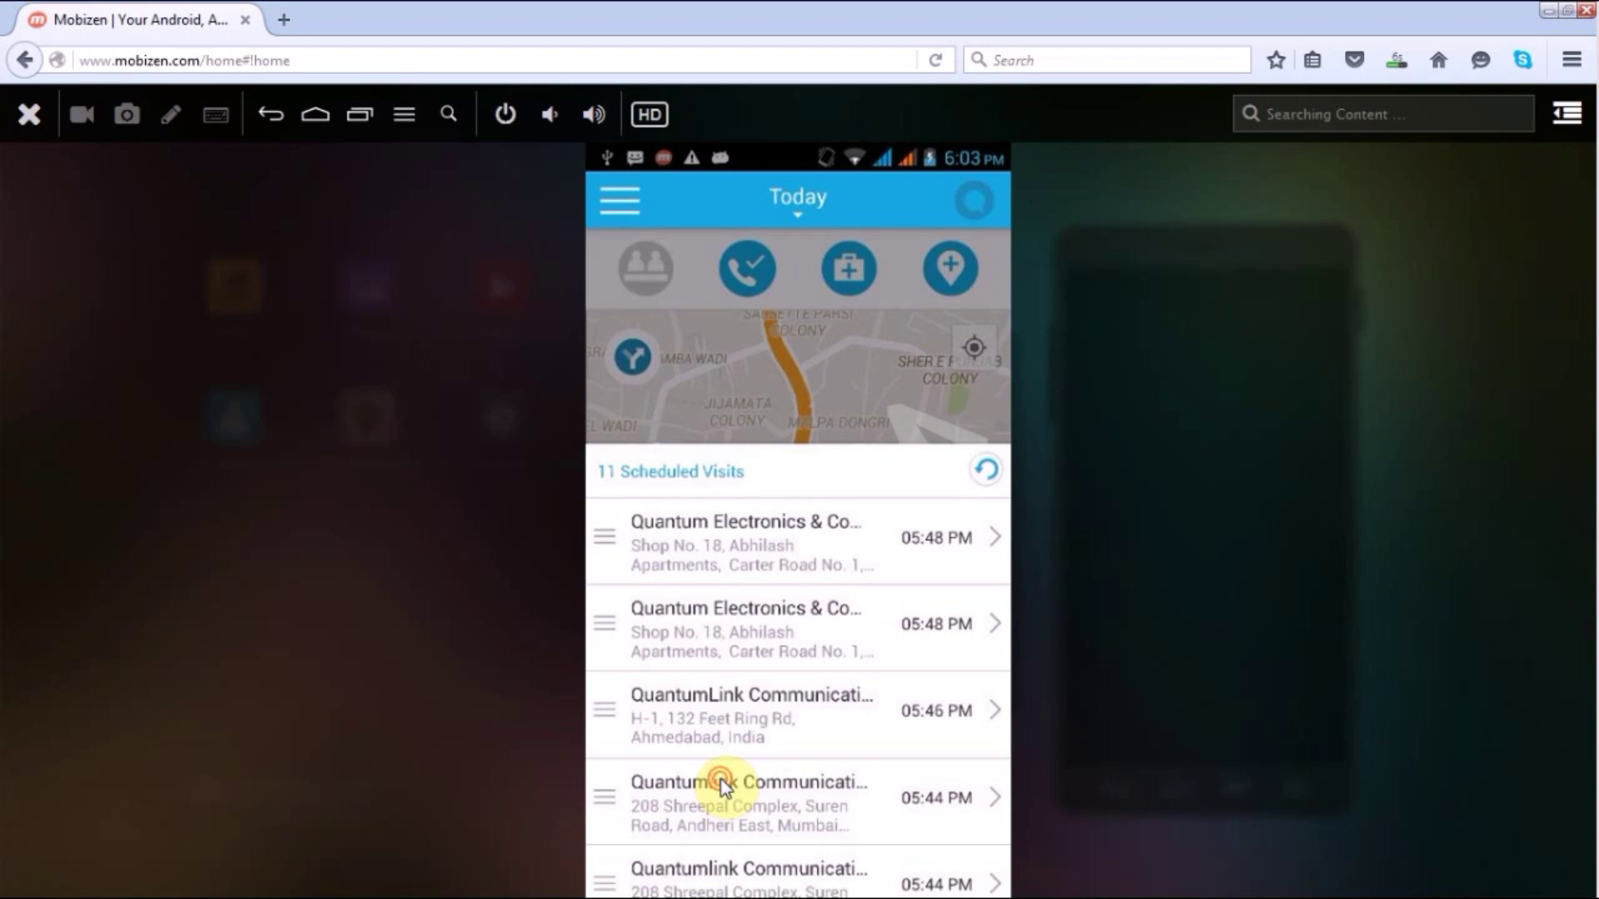
click(721, 785)
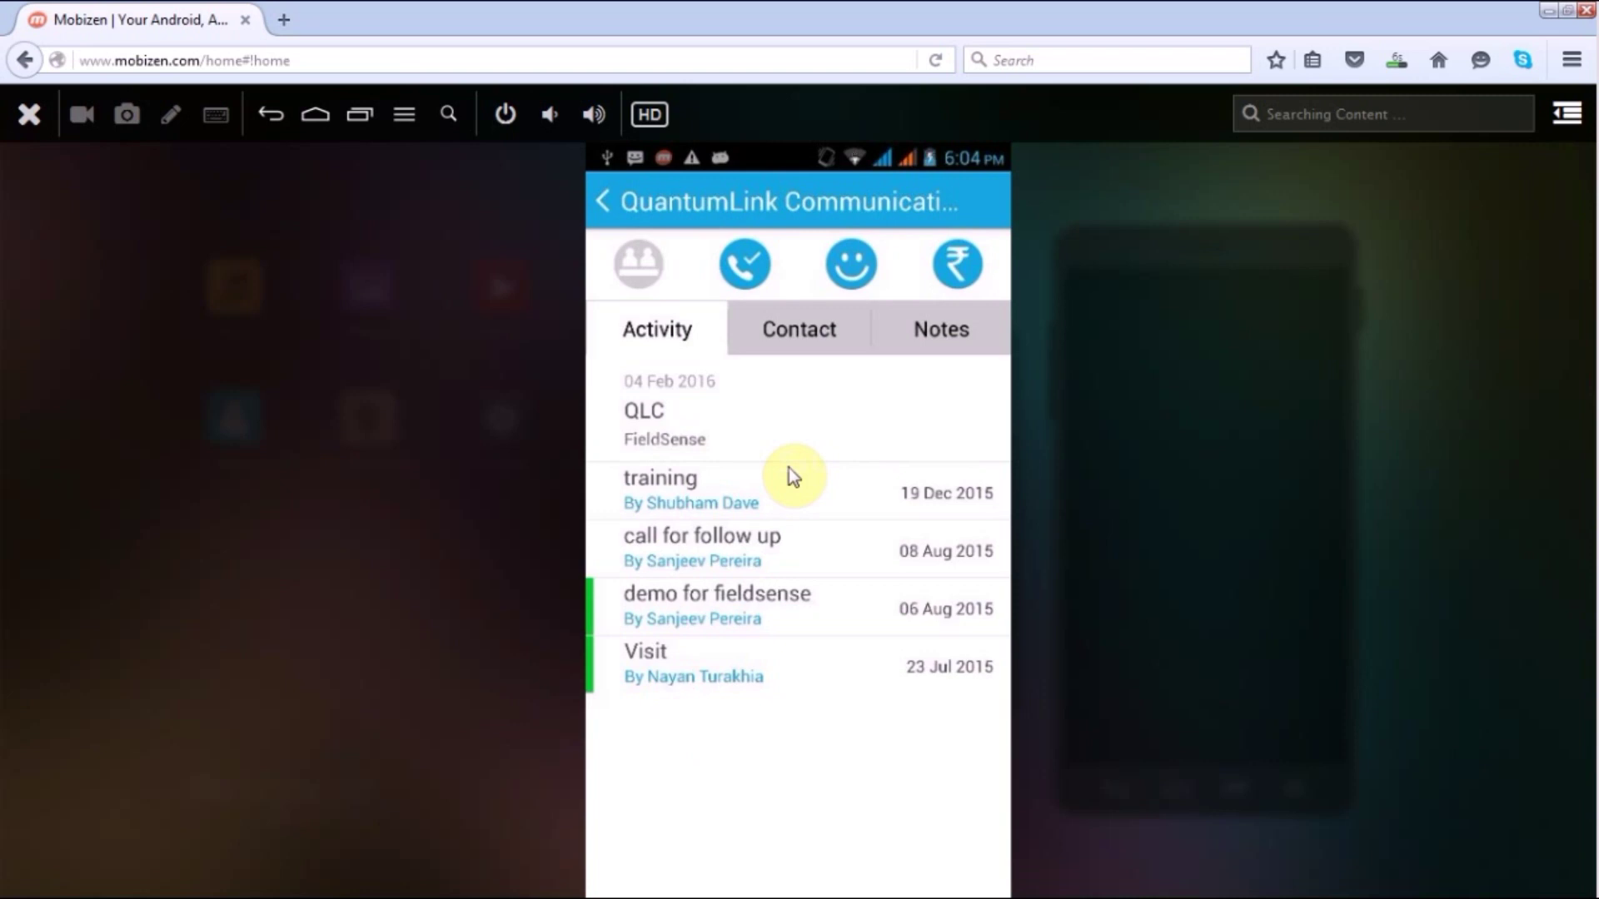
Step: Start a Report Outcome form for the QuantumLink visit
click(747, 263)
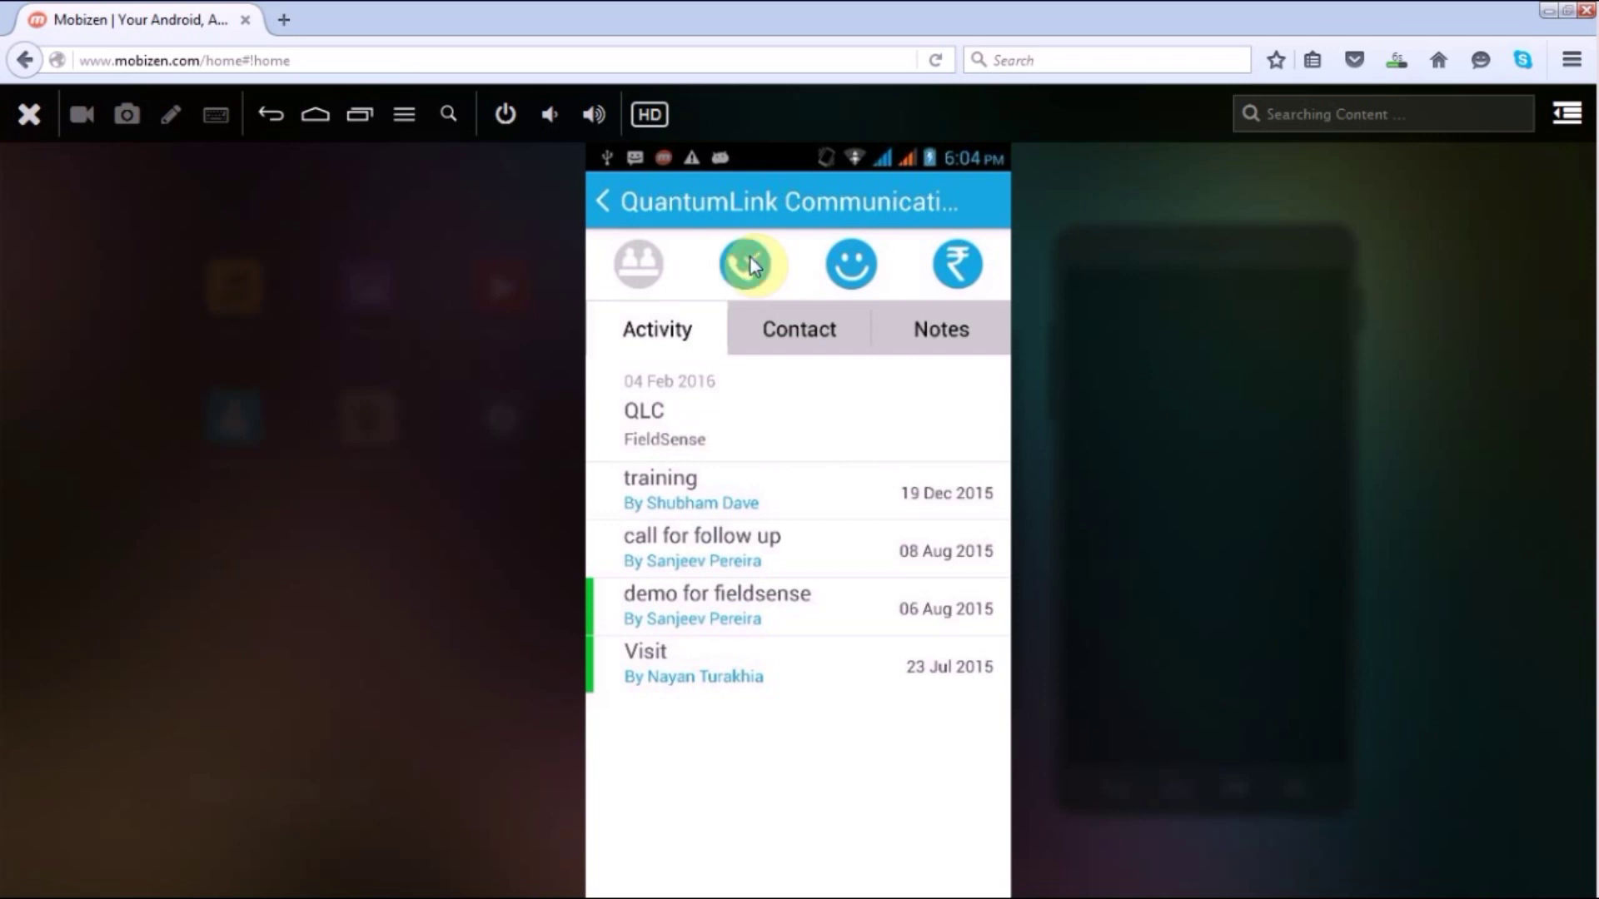
click(854, 270)
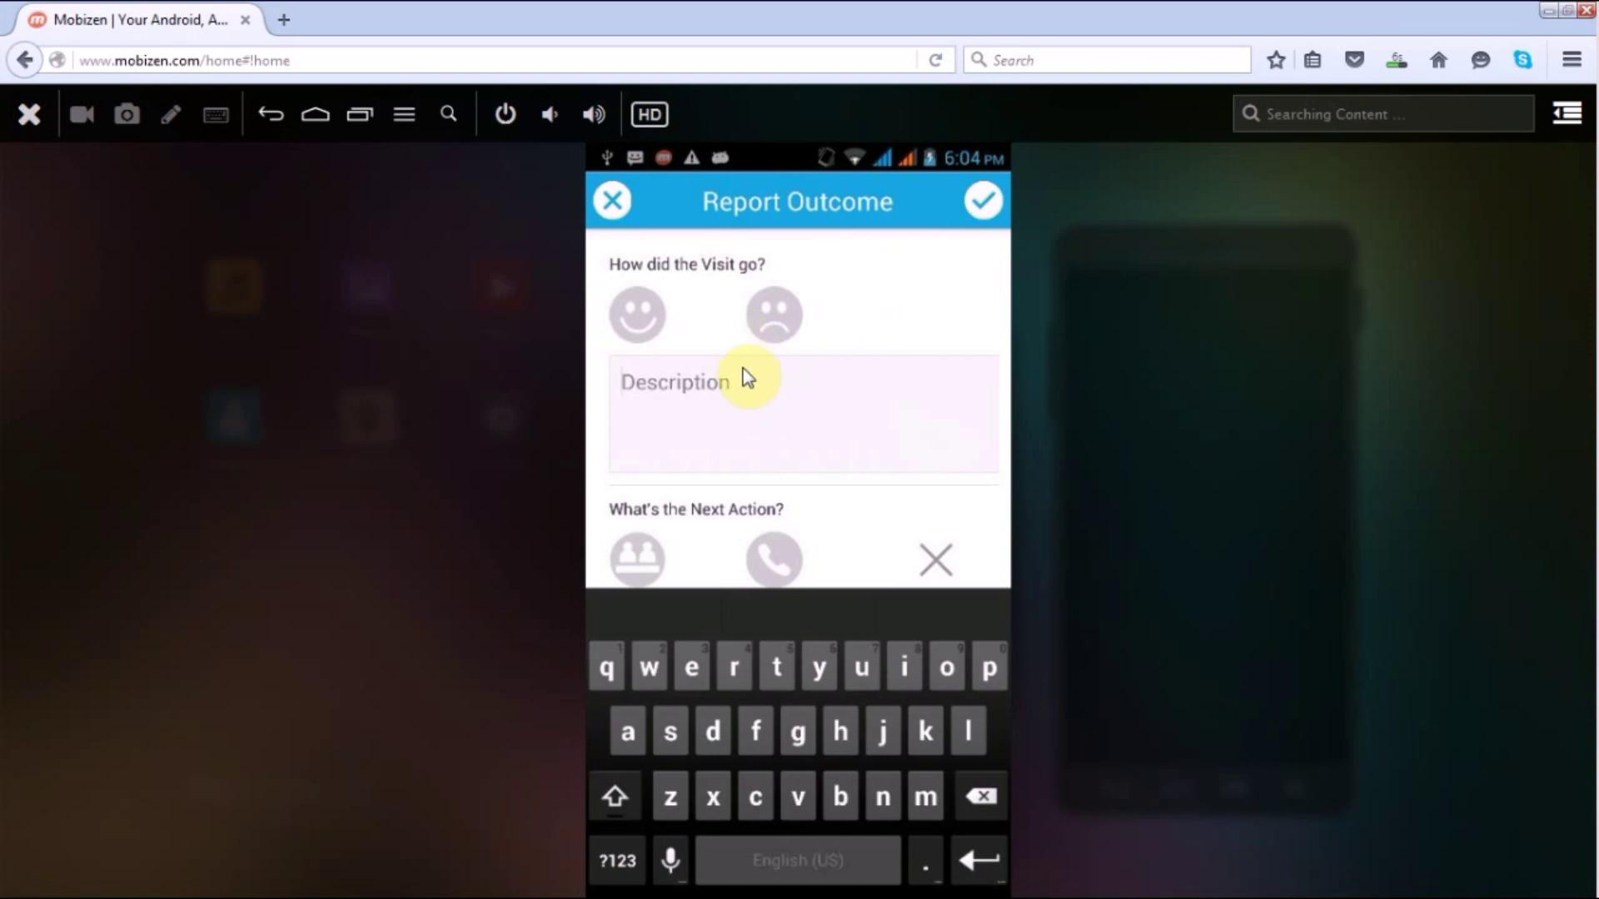
Step: Hide the keyboard and close the Report Outcome form without entering anything
key(Escape)
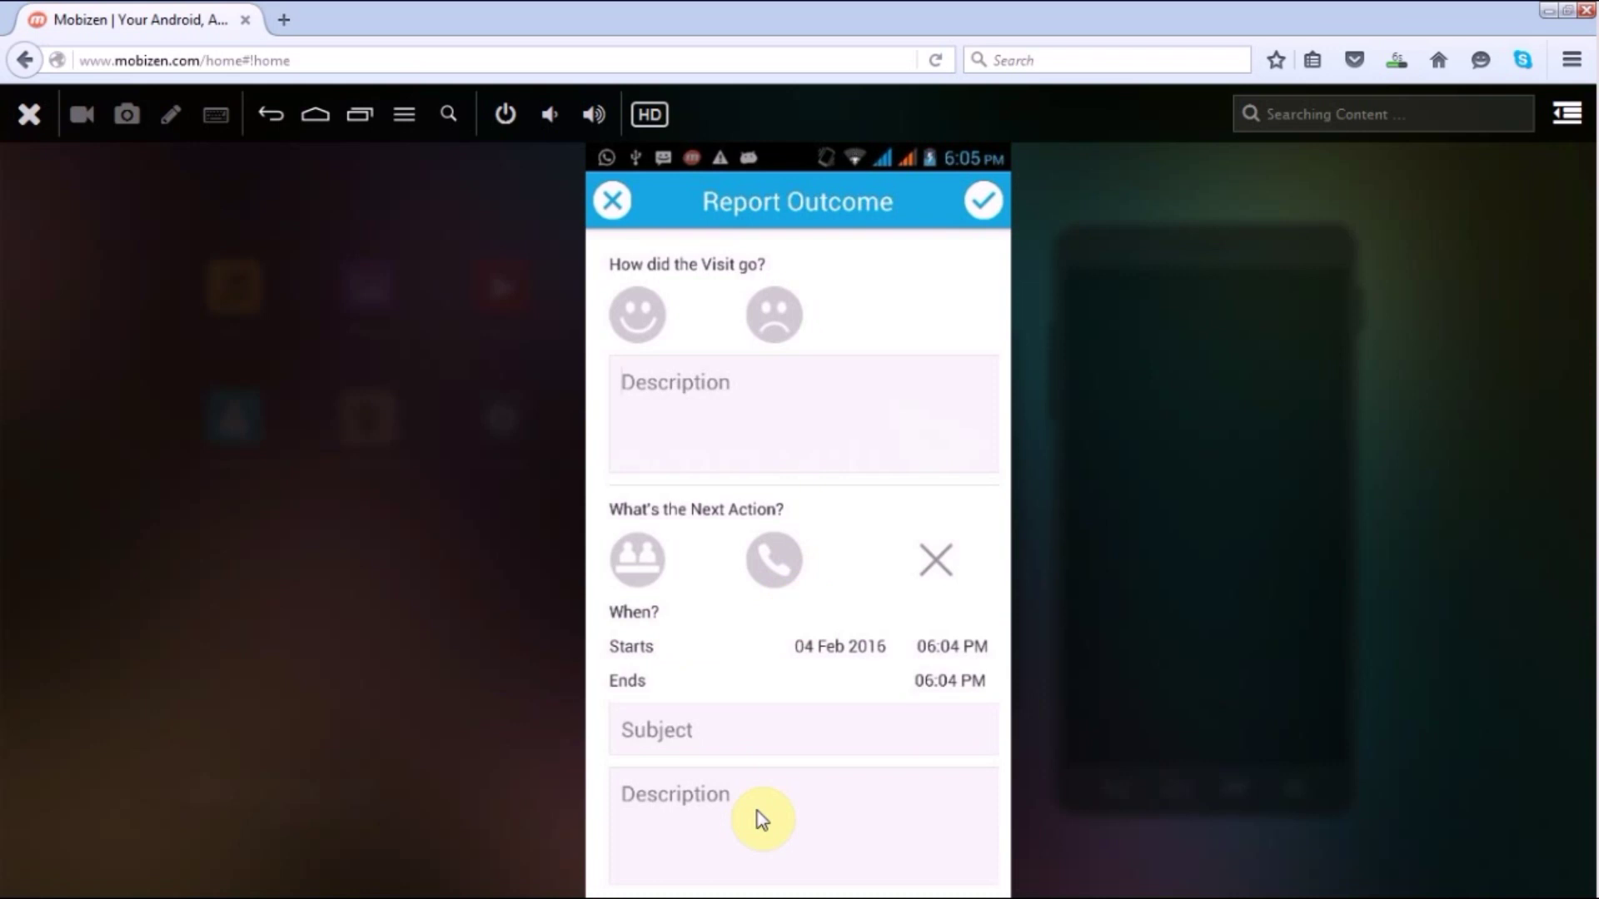
click(609, 203)
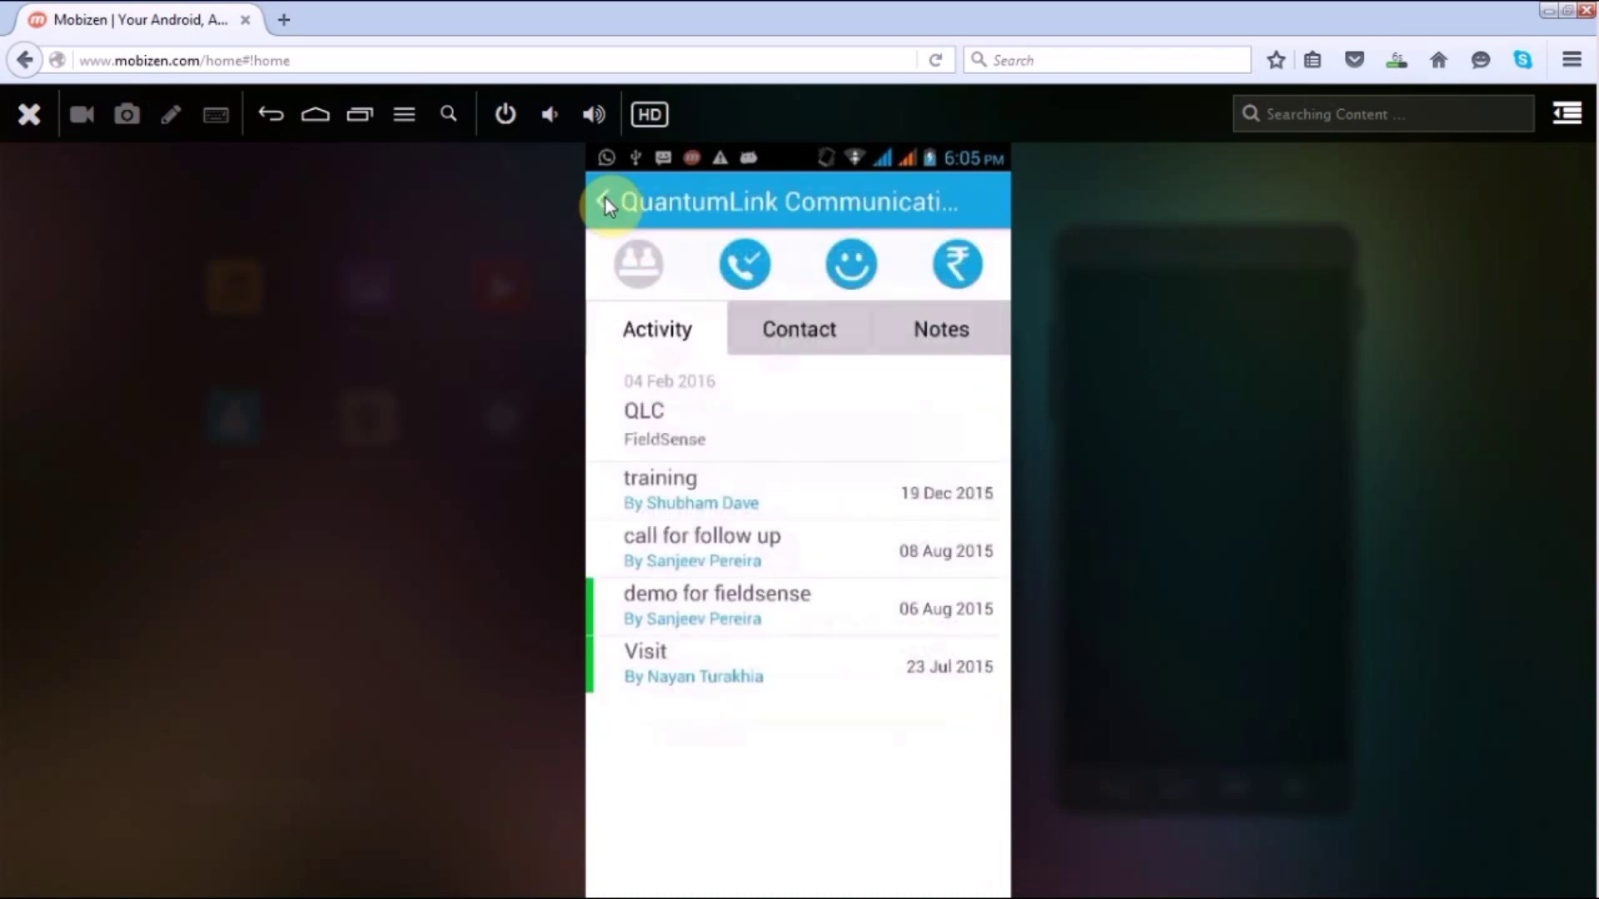
Step: Open an expense report for the visit, then discard it and return to Today's map
click(954, 282)
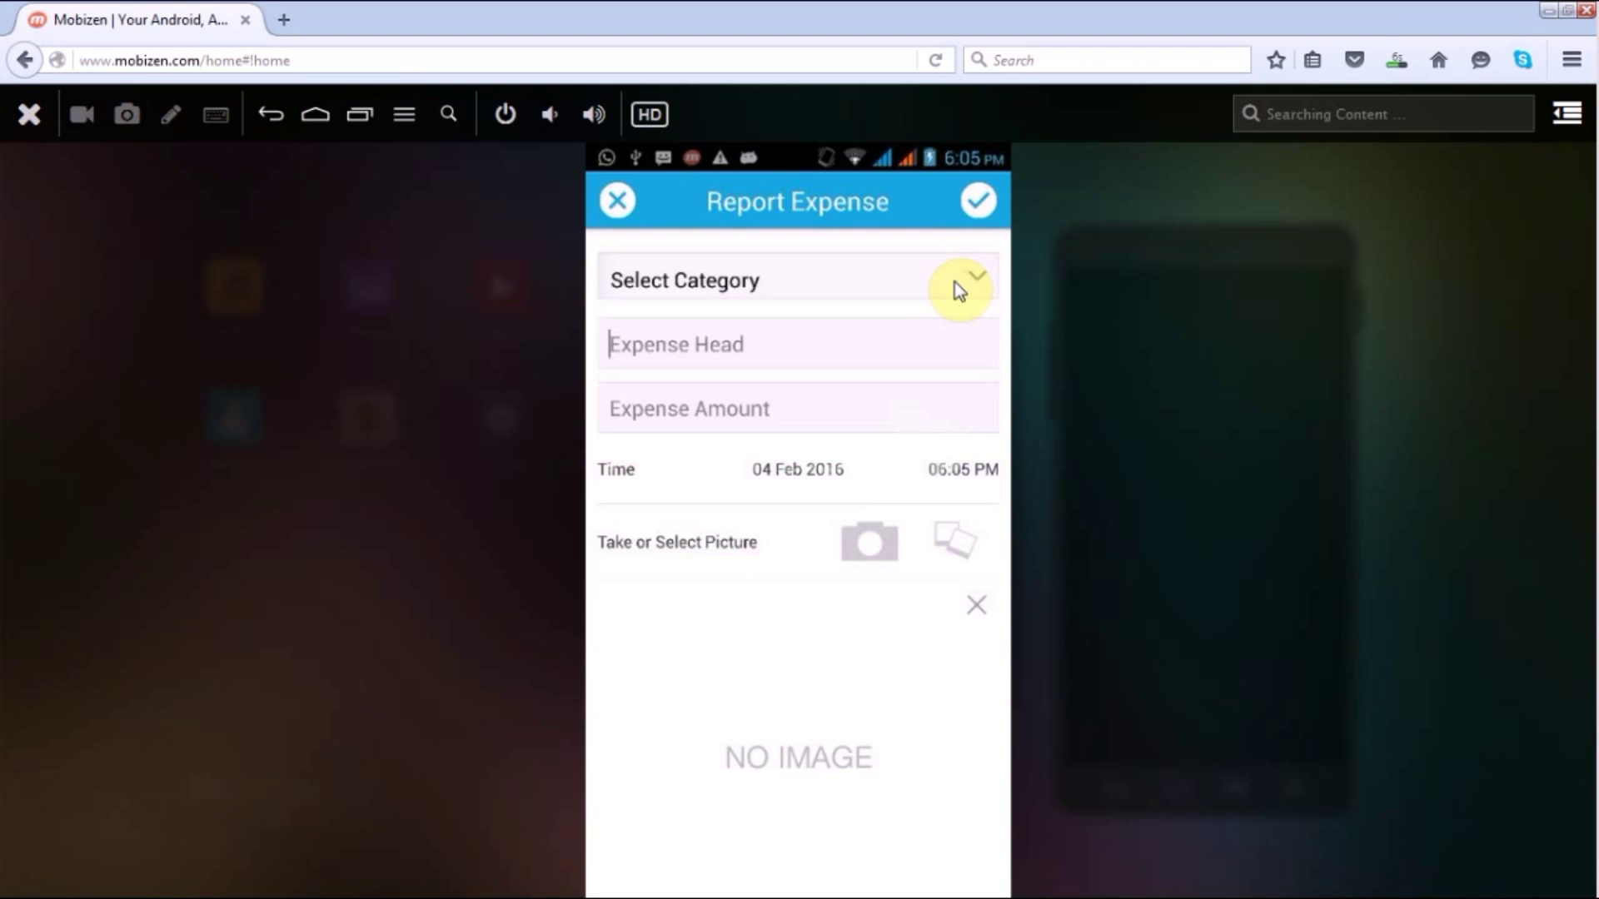
click(614, 204)
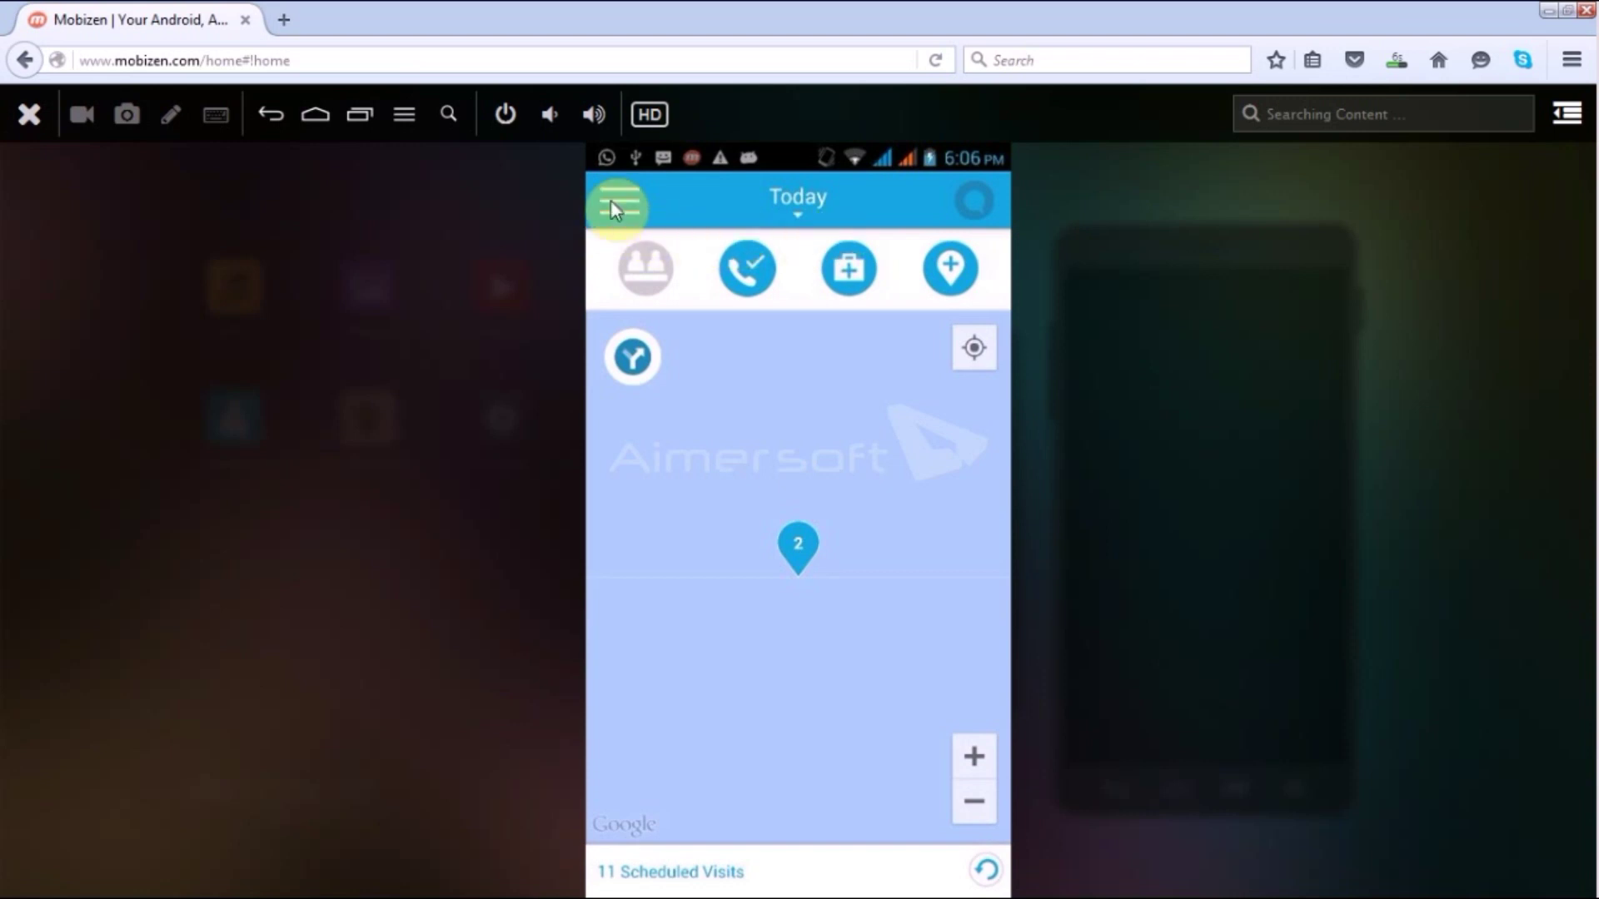
click(623, 201)
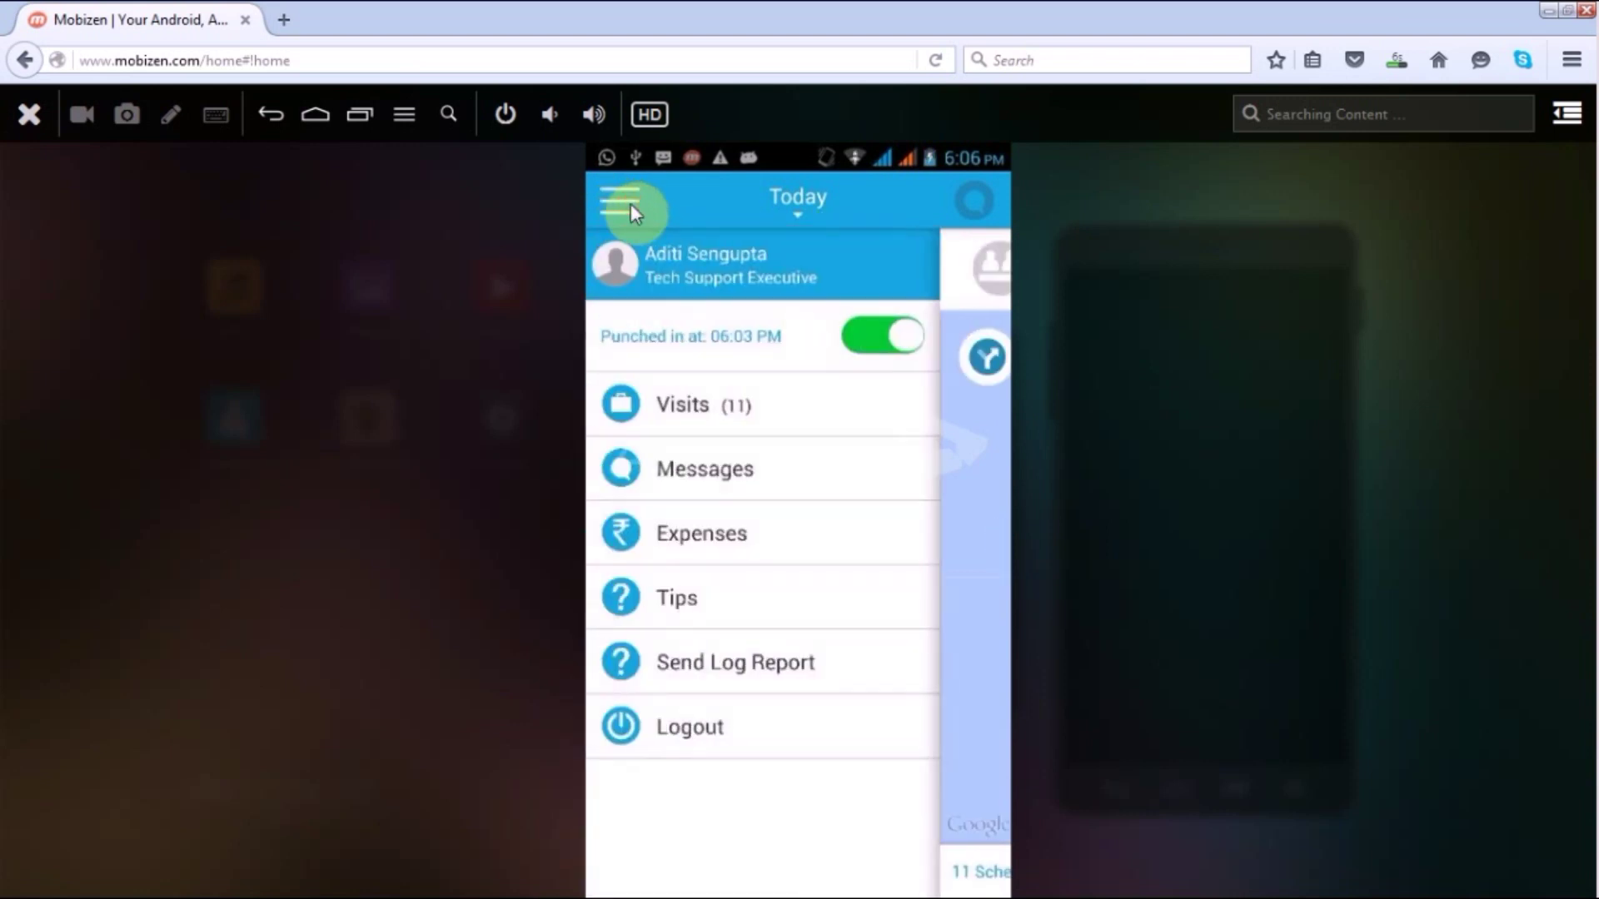
click(705, 467)
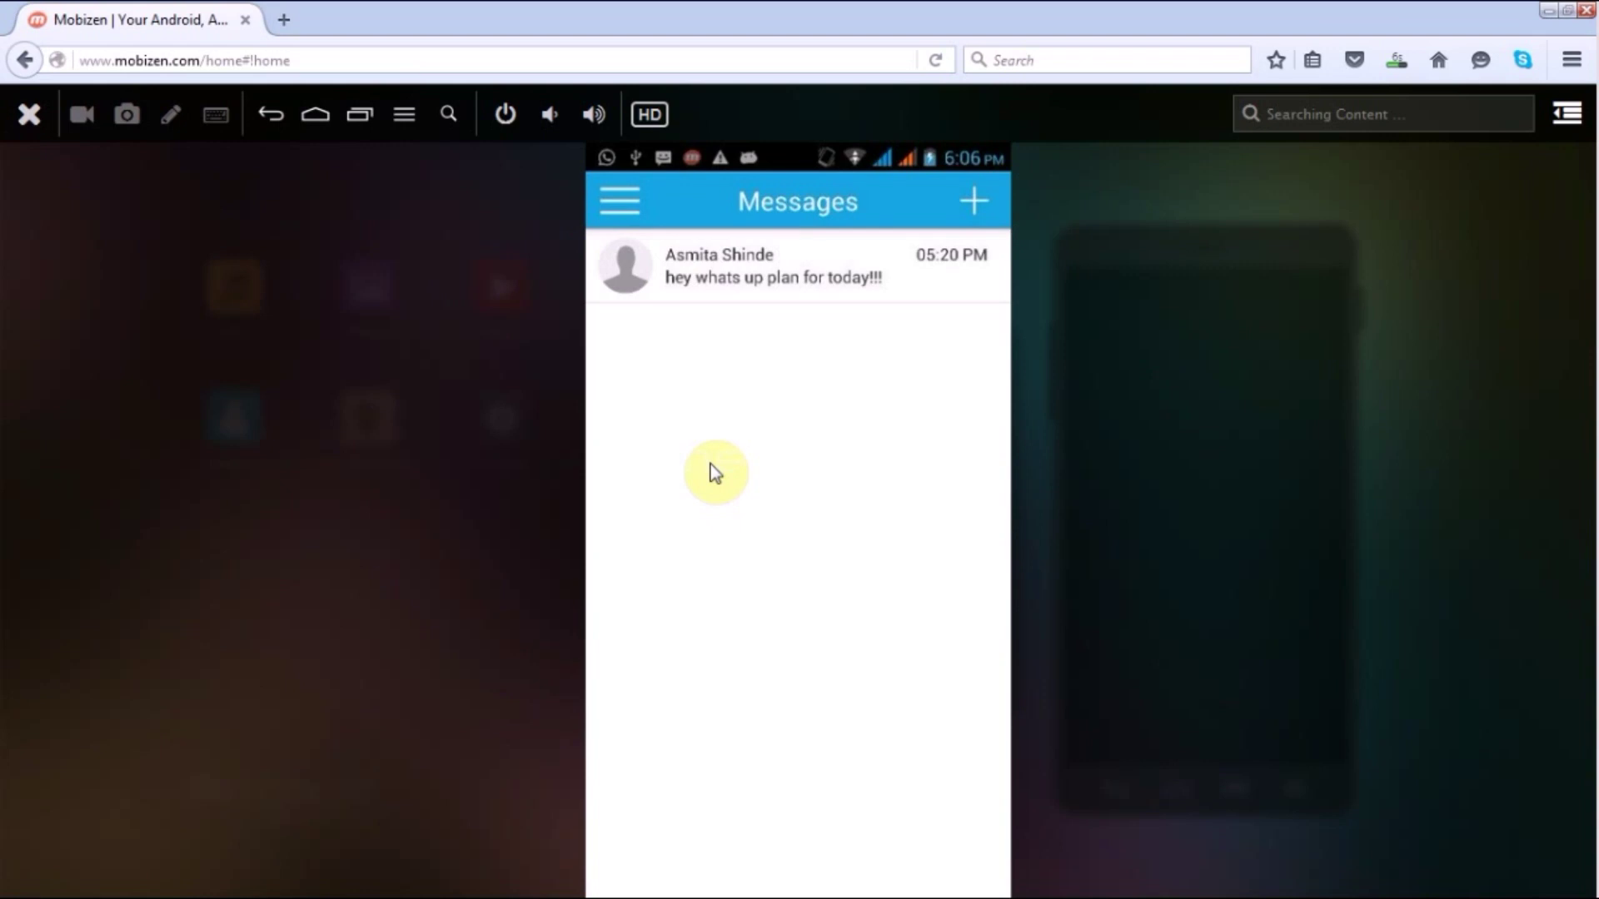
click(607, 199)
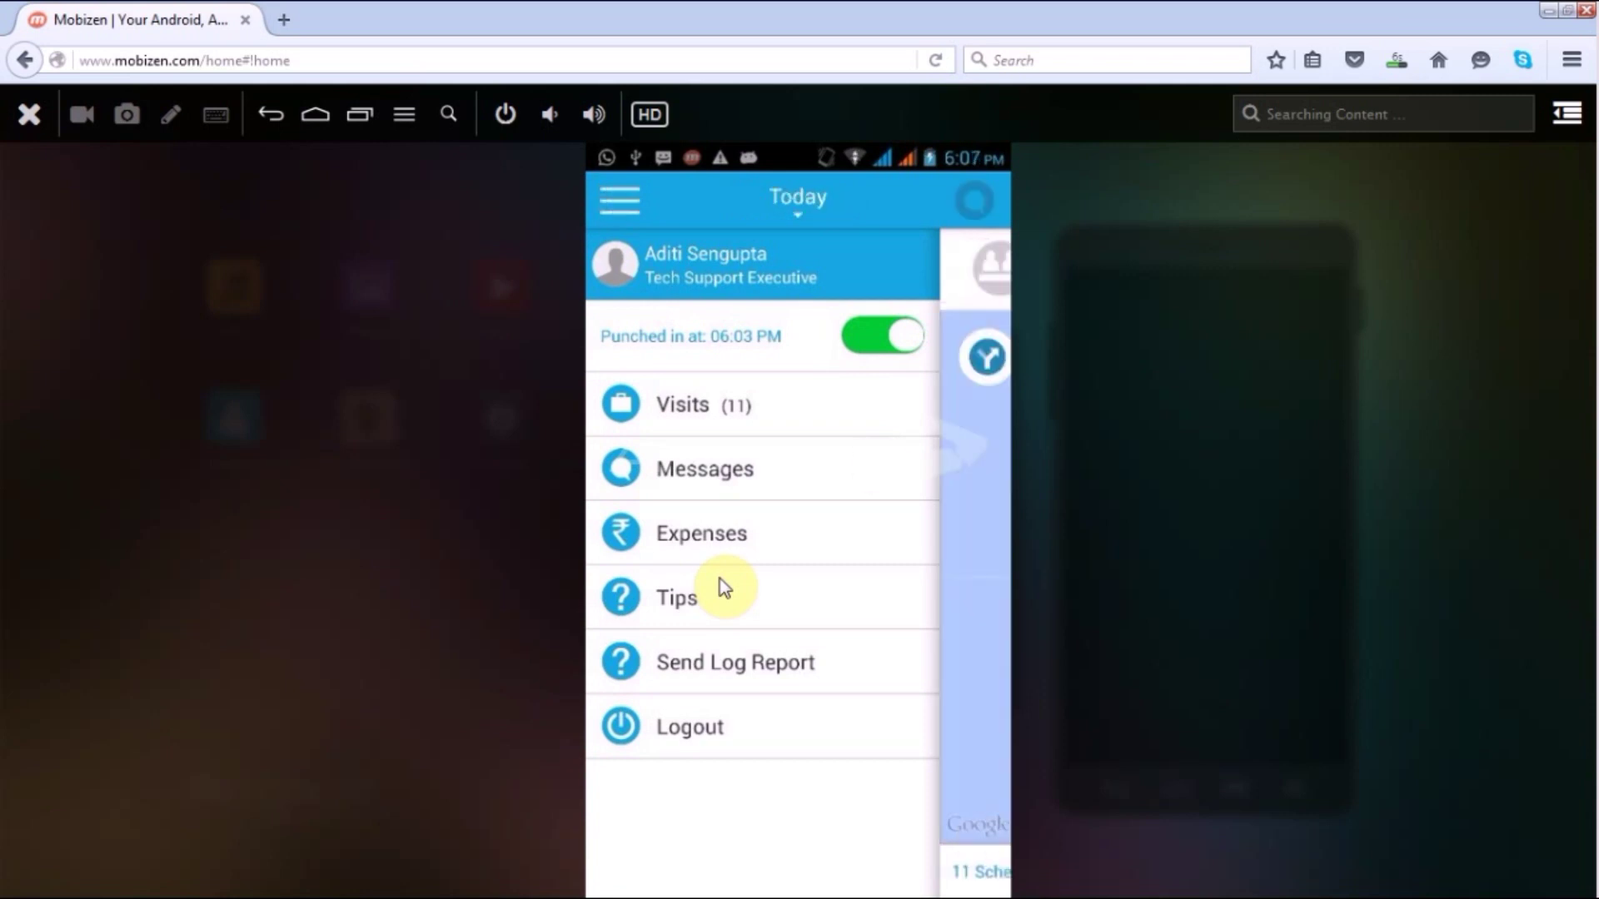
click(706, 414)
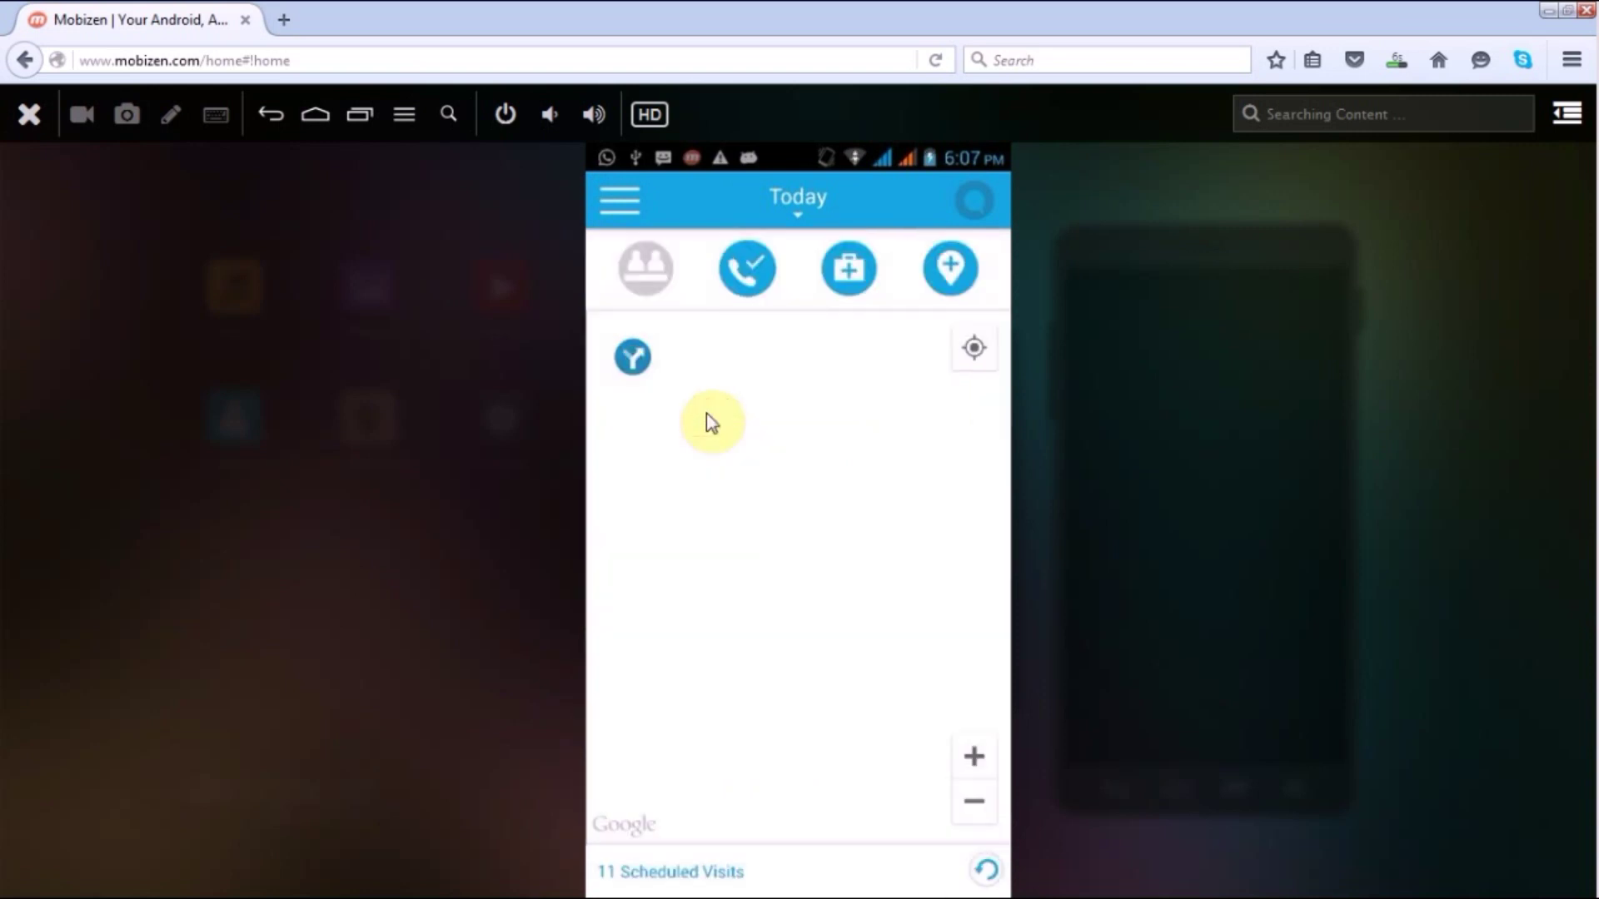
click(946, 279)
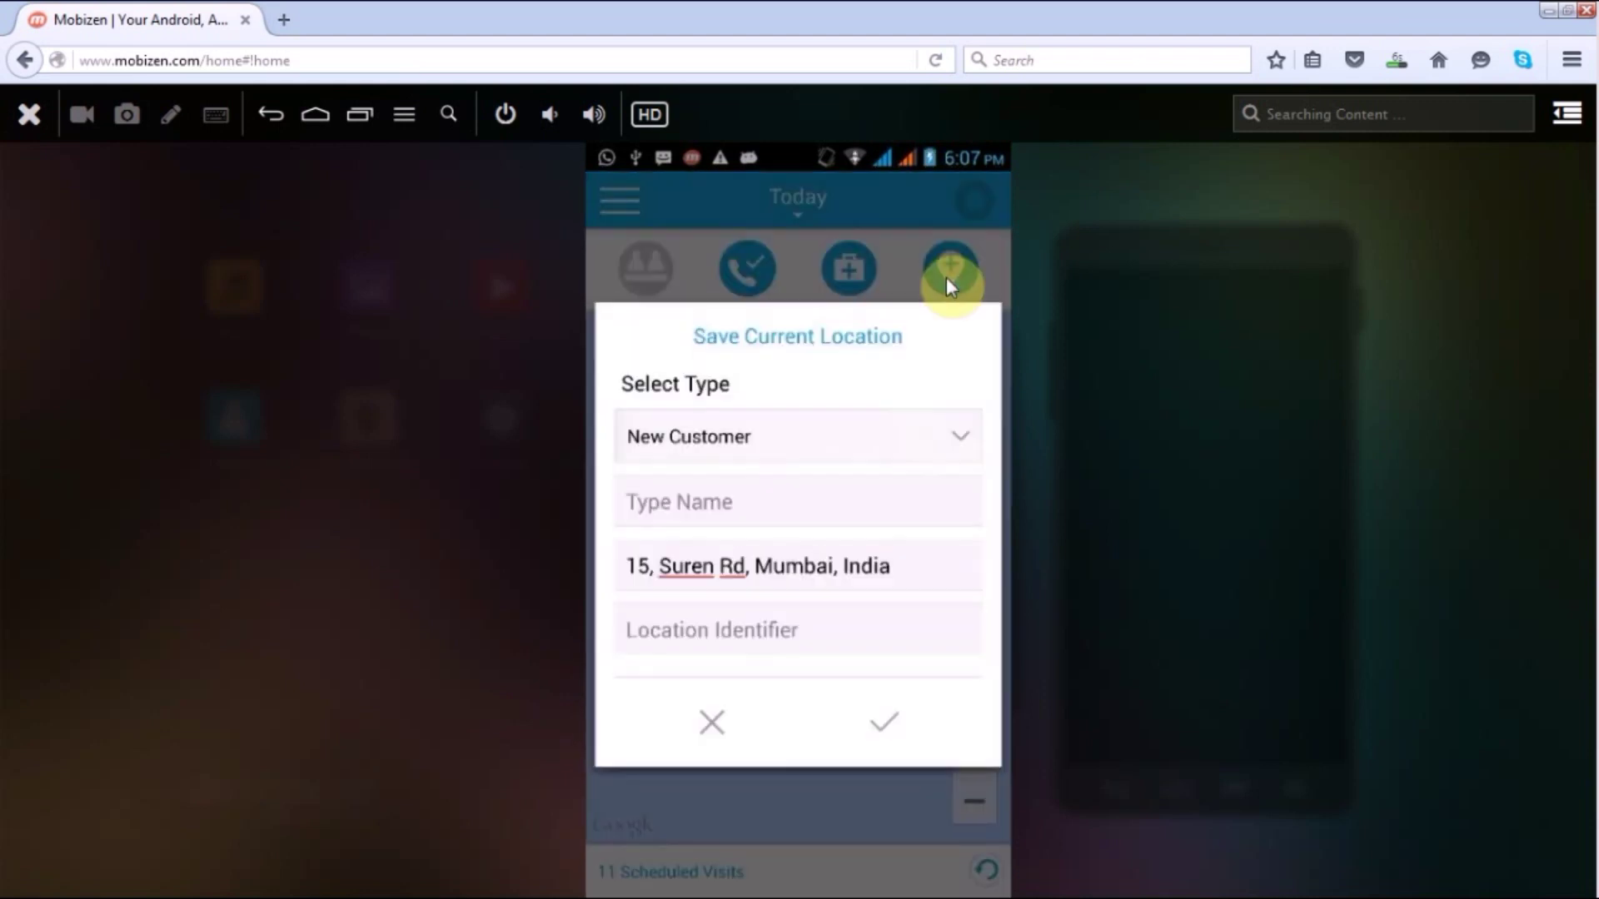
click(815, 438)
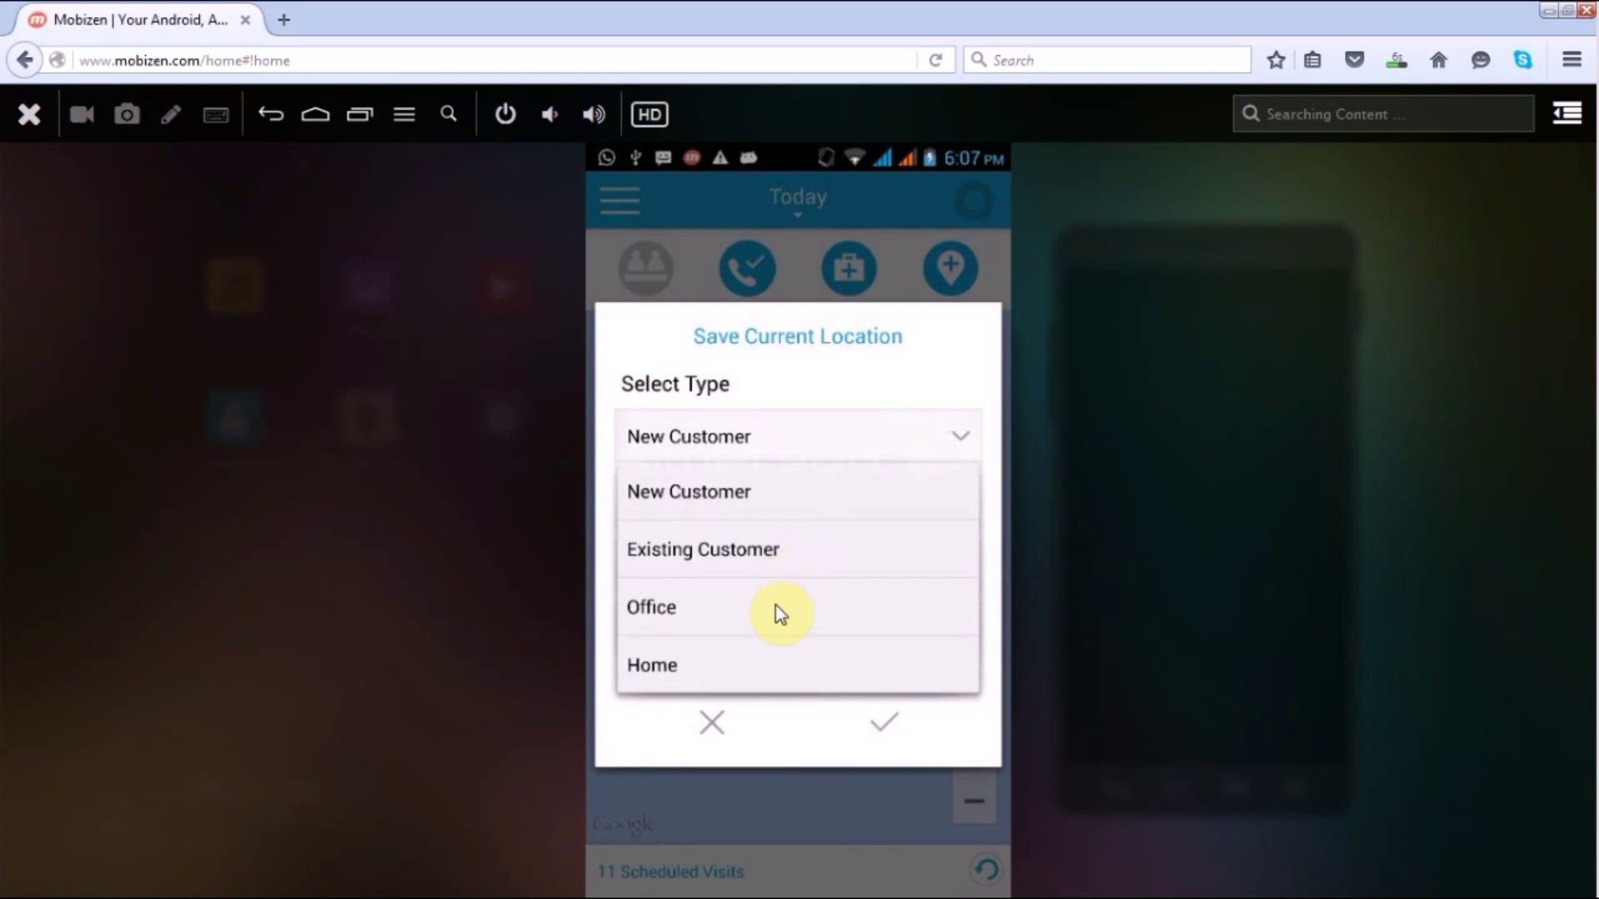
click(791, 727)
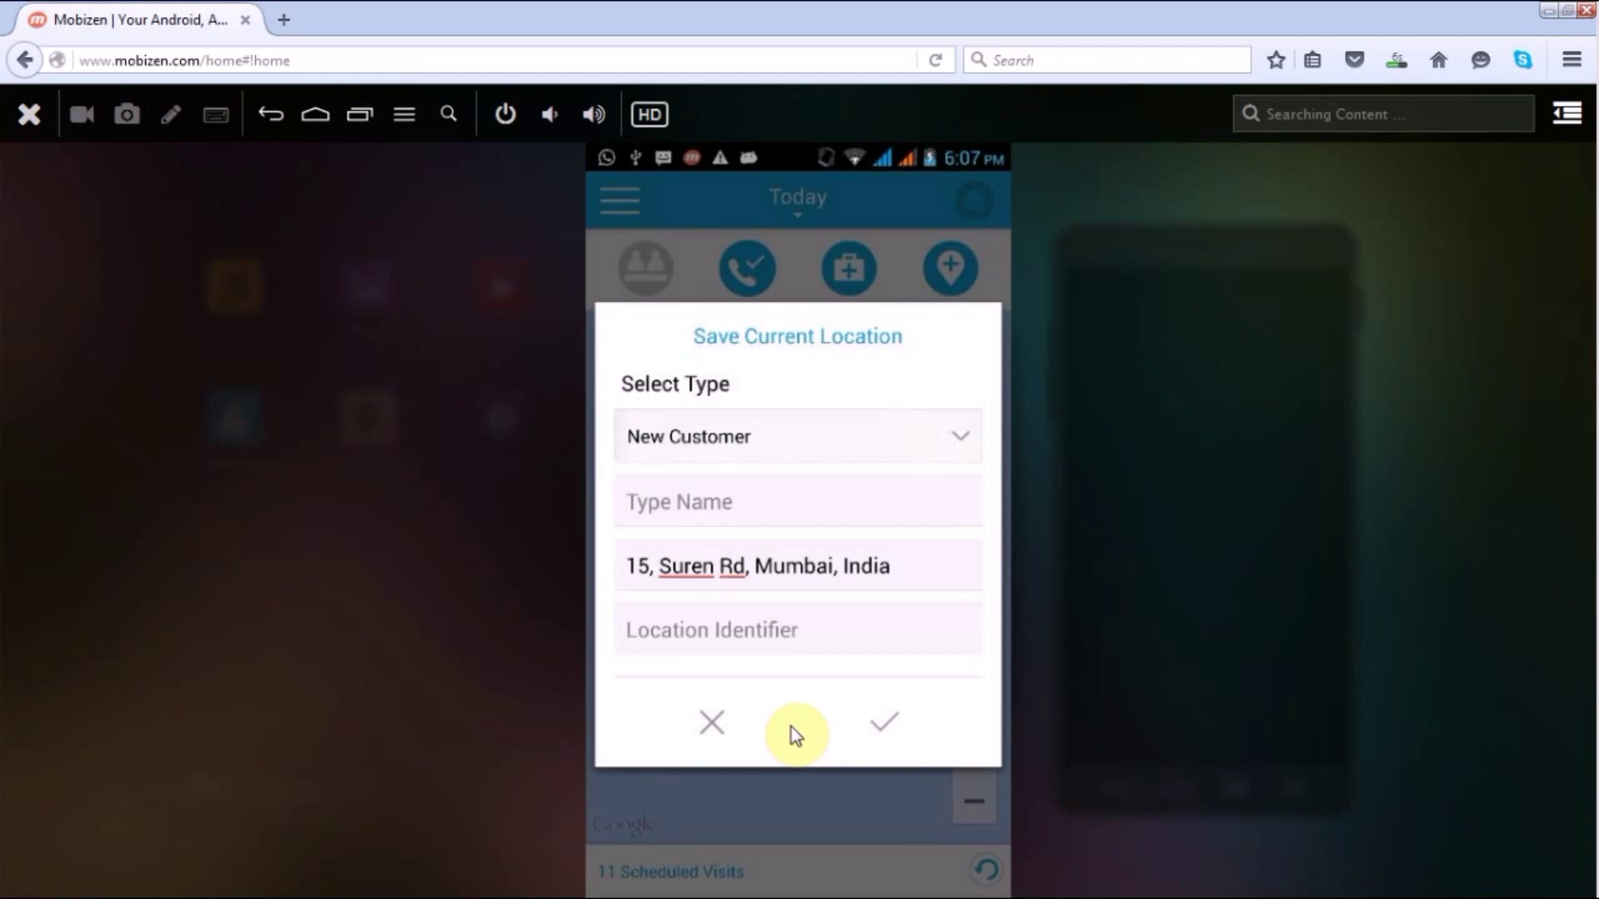
click(697, 725)
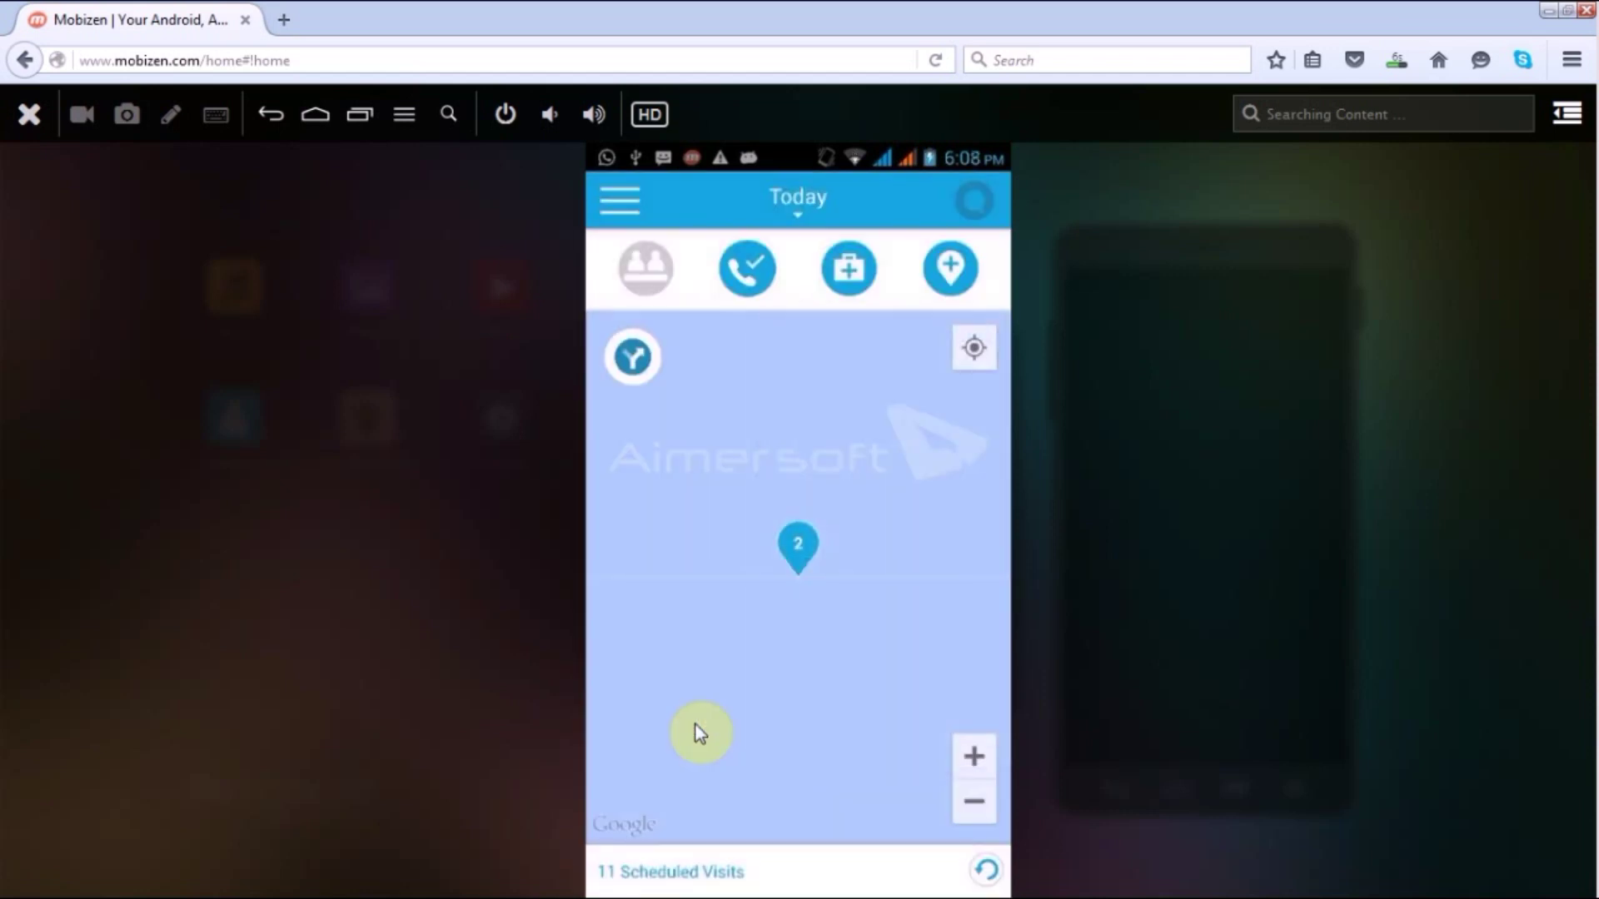